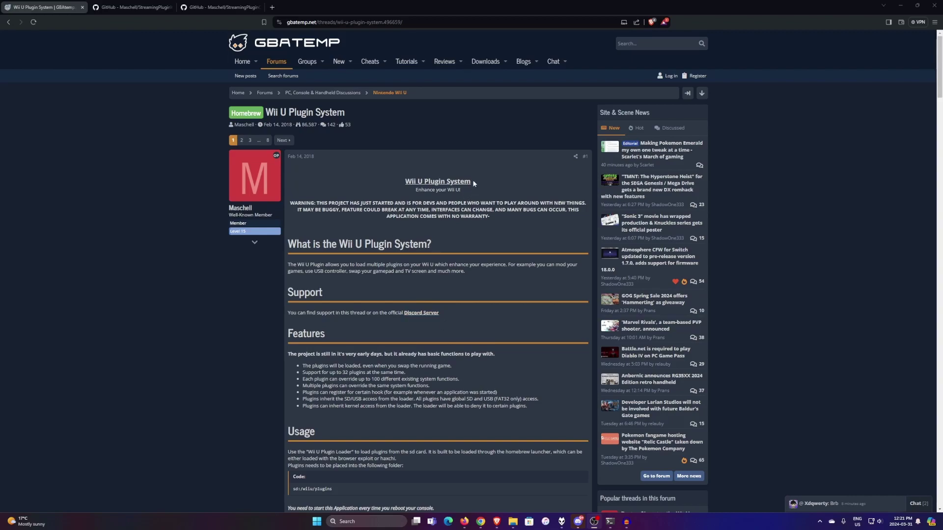
From the Wii U Plugin System thread, open the plugin loader's nightly releases and expand the assets of nightly-597e98d
{"action": "scroll", "coordinate": [286, 273], "scroll_direction": "down", "scroll_amount": 1}
{"action": "scroll", "coordinate": [286, 273], "scroll_direction": "up", "scroll_amount": 1}
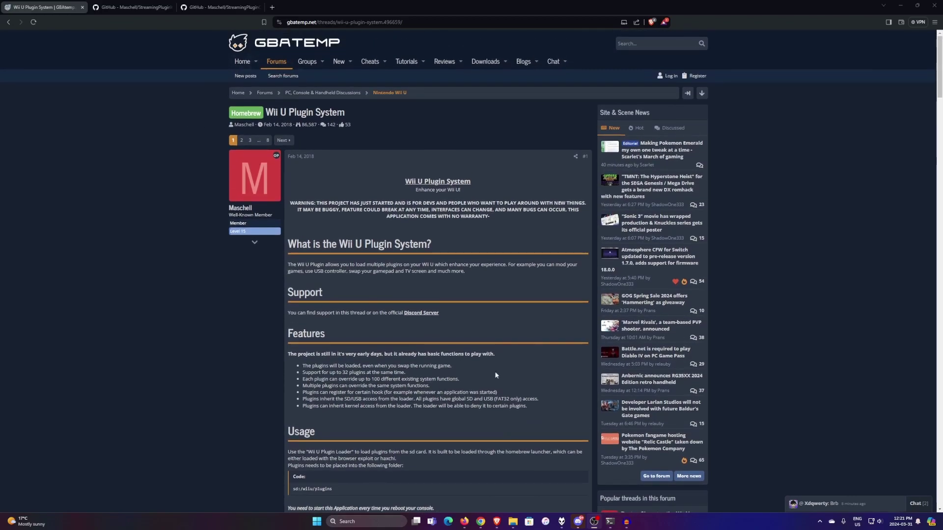
{"action": "scroll", "coordinate": [364, 382], "scroll_direction": "down", "scroll_amount": 8}
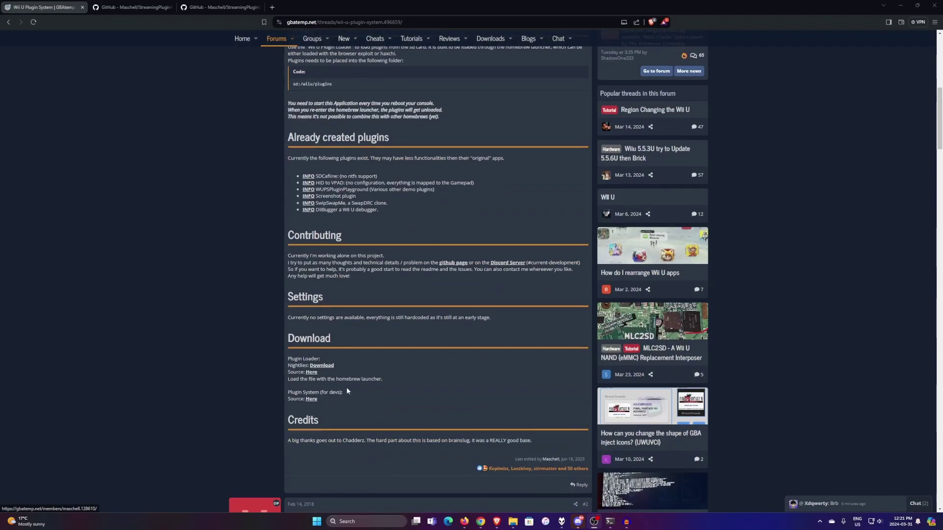
{"action": "left_click", "coordinate": [325, 366]}
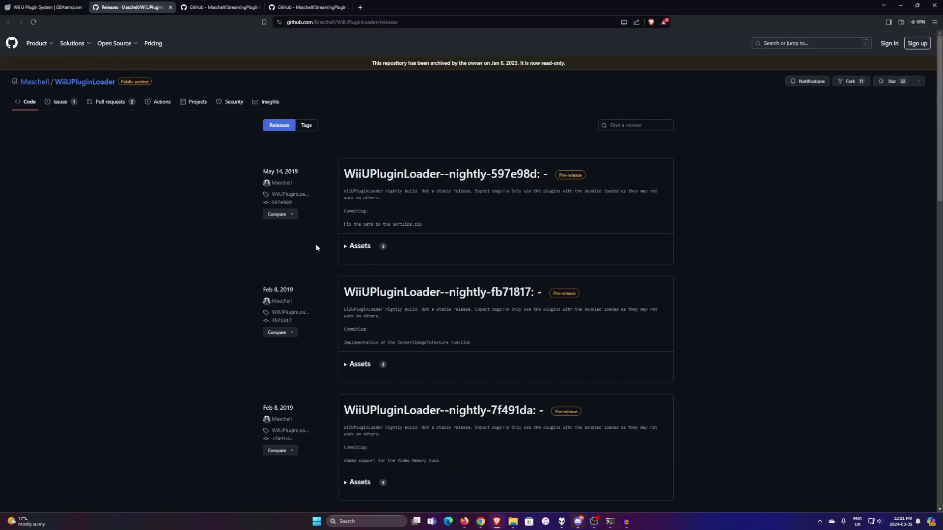
{"action": "left_click", "coordinate": [347, 248]}
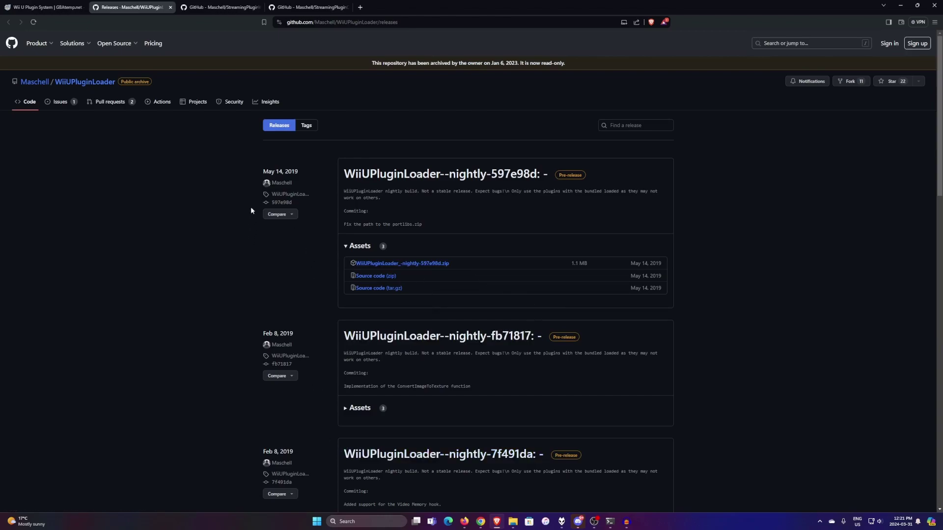
Open the latest ScreenStreaming release of StreamingPluginWiiU and the v0.0.1-nightly-6aba661 tag of StreamingPluginClient
{"action": "left_click", "coordinate": [220, 7]}
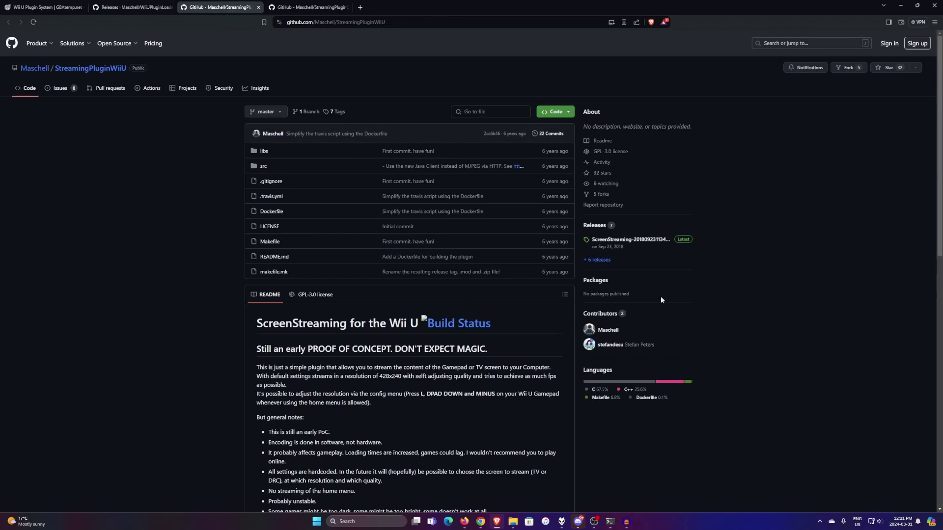
{"action": "left_click", "coordinate": [603, 246]}
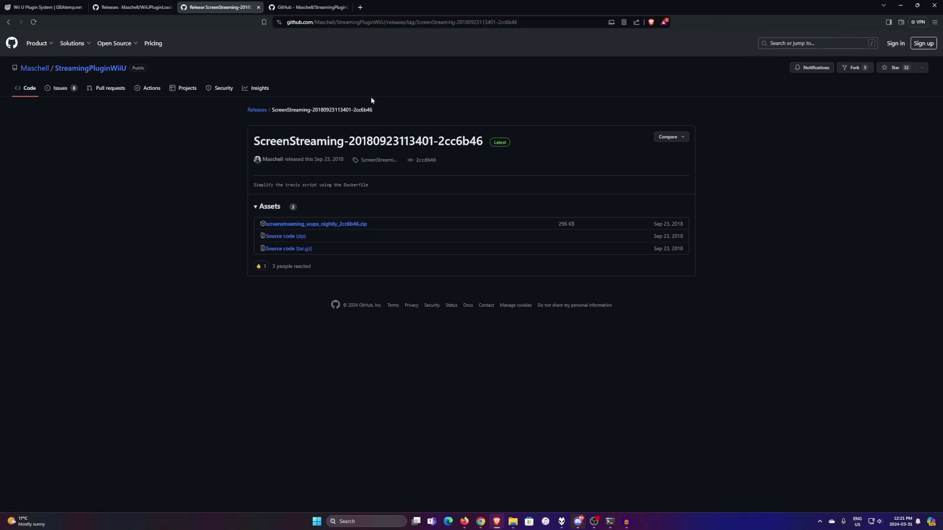
{"action": "key", "text": "ctrl+Tab"}
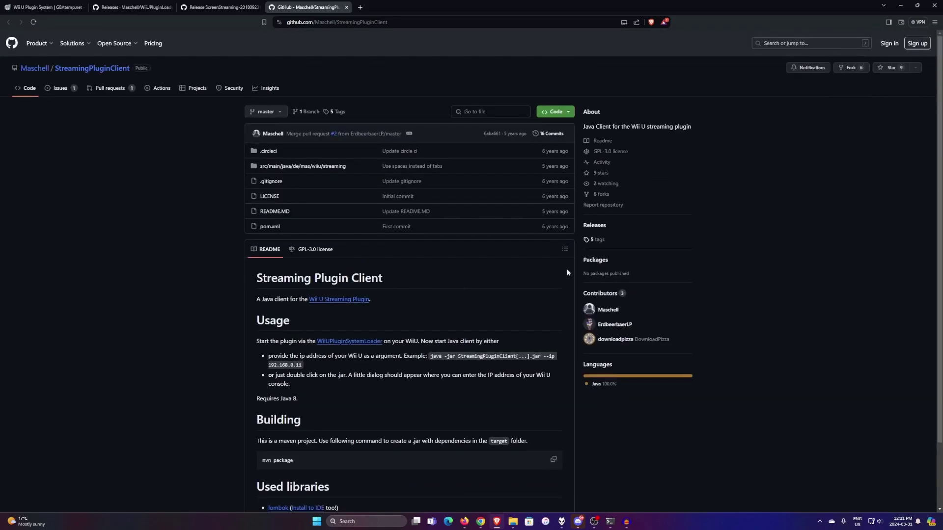
{"action": "left_click", "coordinate": [597, 244]}
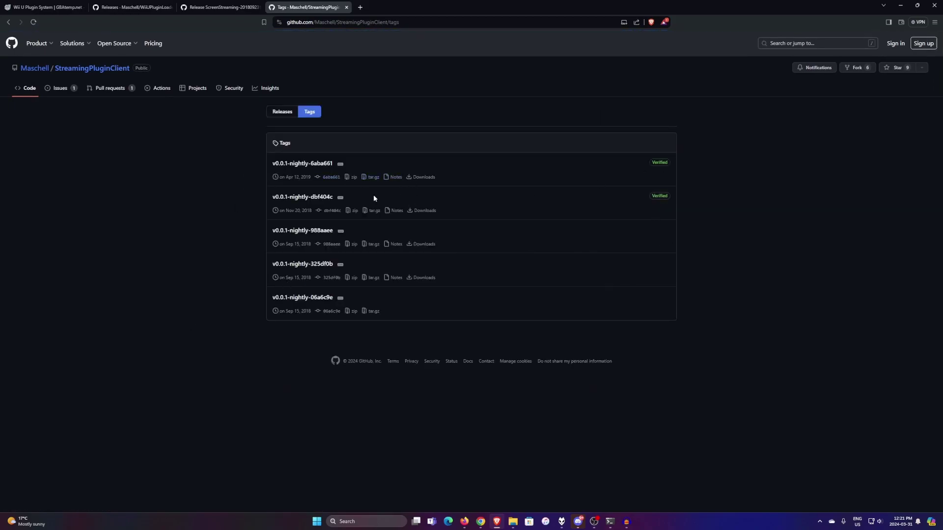
{"action": "left_click", "coordinate": [320, 166]}
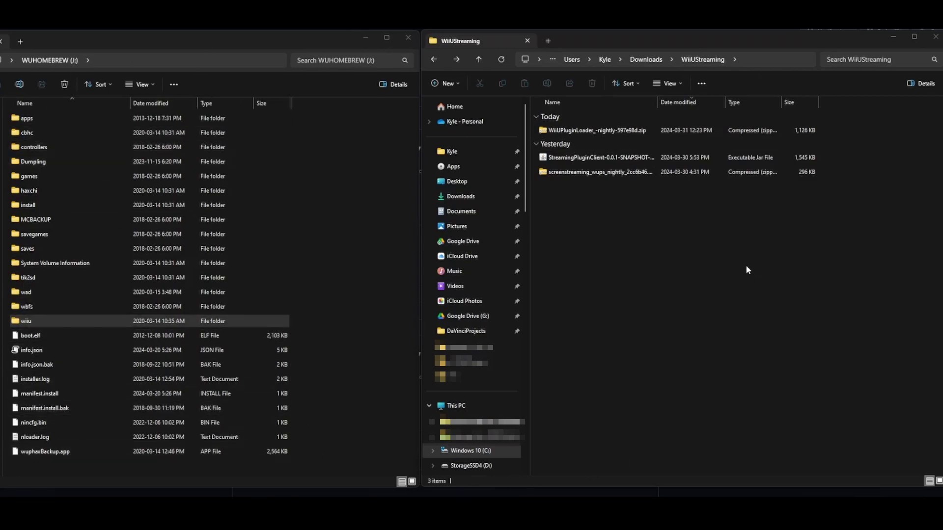
Copy the wiiu folder from WiiUPluginLoader_-nightly-597e98d.zip to the root of the WUHOMEBREW (J:) card, replacing the existing files
{"action": "double_click", "coordinate": [597, 130]}
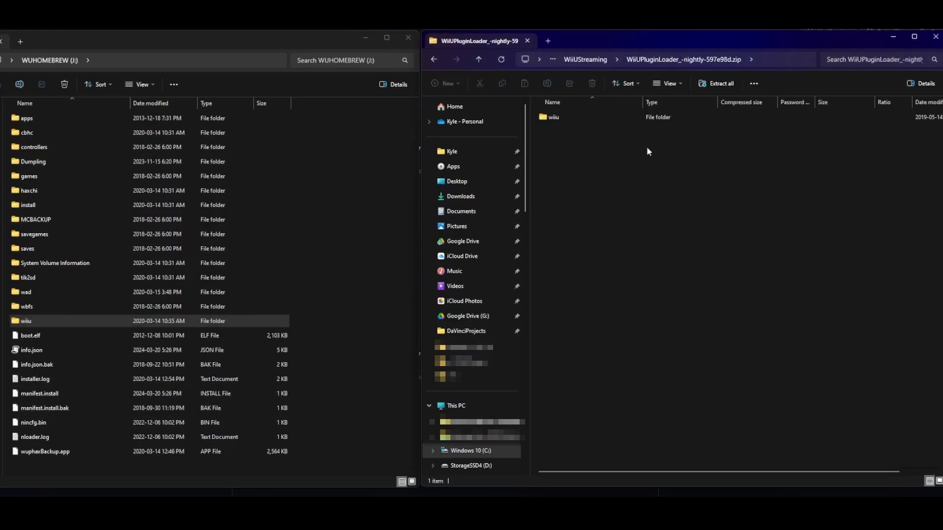
{"action": "left_click_drag", "start_coordinate": [621, 120], "coordinate": [306, 448]}
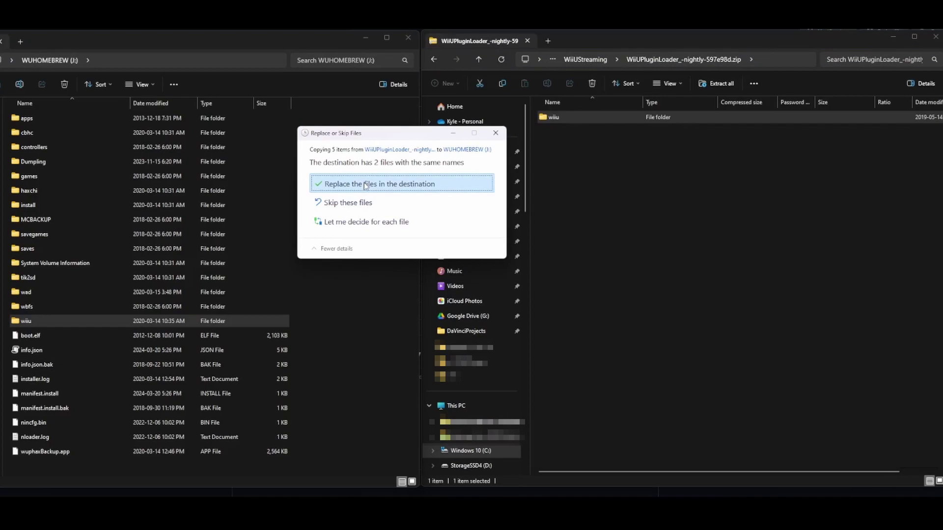
{"action": "left_click", "coordinate": [364, 184]}
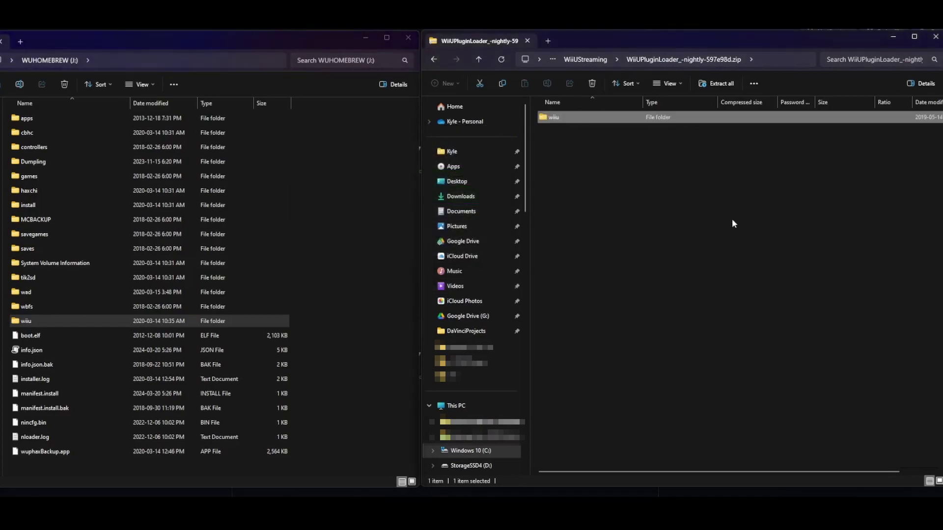
Copy the wiiu folder from screenstreaming_wups_nightly_2cc6b46.zip to the root of the WUHOMEBREW (J:) card, replacing the existing files
{"action": "key", "text": "alt+Left"}
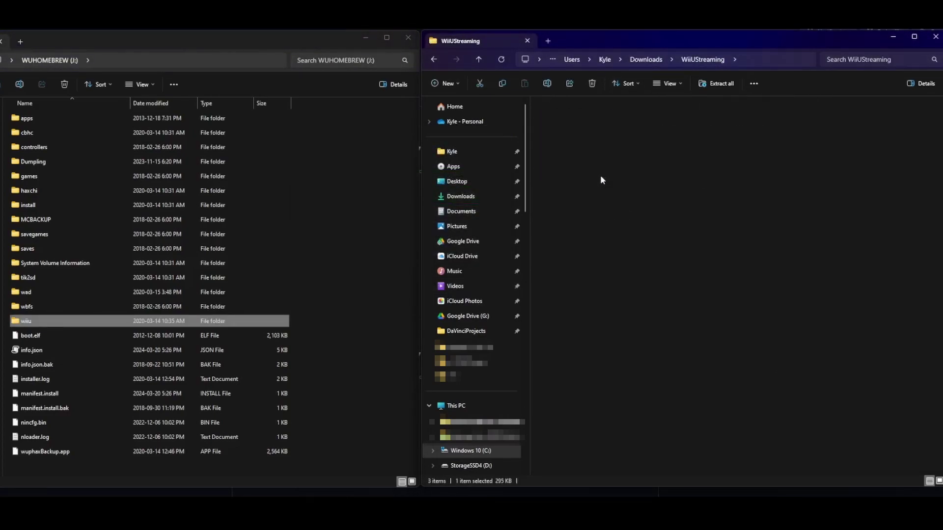
{"action": "key", "text": "Return"}
{"action": "left_click_drag", "start_coordinate": [582, 121], "coordinate": [324, 296]}
{"action": "left_click", "coordinate": [397, 193]}
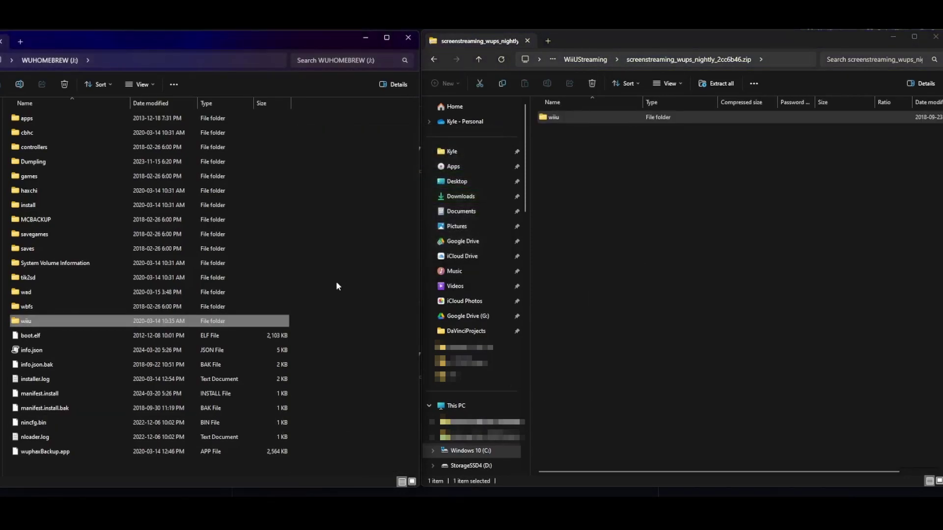
Check the card's wiiu/plugins folder for screenstreaming.mod and its wiiu/apps folder for wiiupluginloader
{"action": "double_click", "coordinate": [58, 323]}
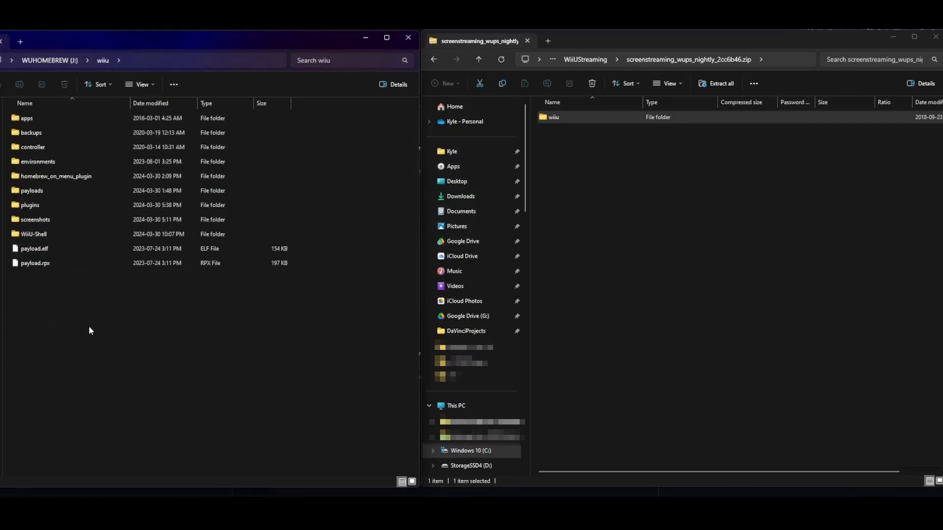
{"action": "left_click", "coordinate": [26, 208]}
{"action": "double_click", "coordinate": [27, 209]}
{"action": "left_click", "coordinate": [31, 148]}
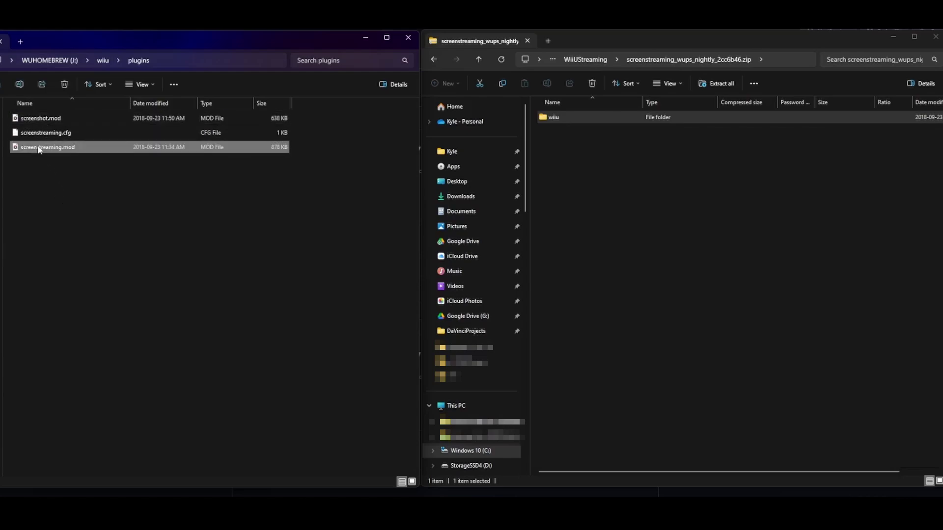
{"action": "left_click", "coordinate": [104, 64]}
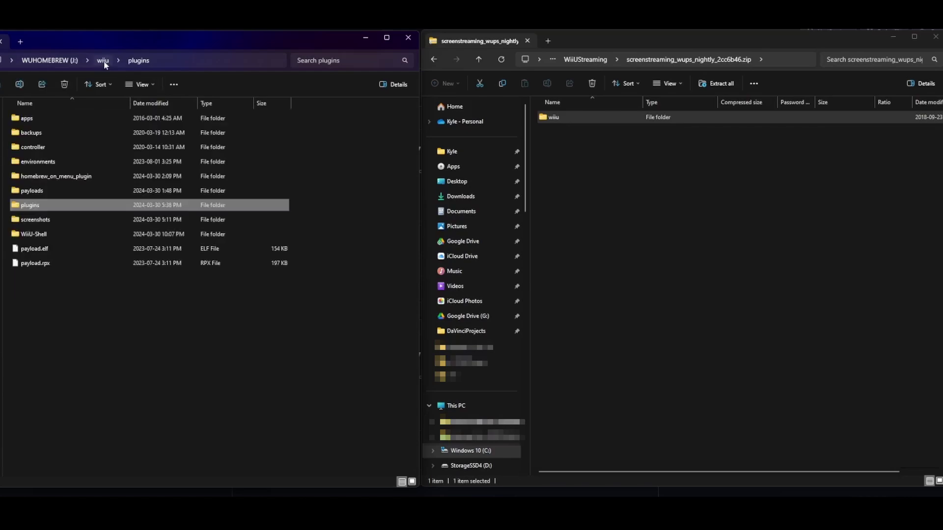
{"action": "double_click", "coordinate": [41, 117]}
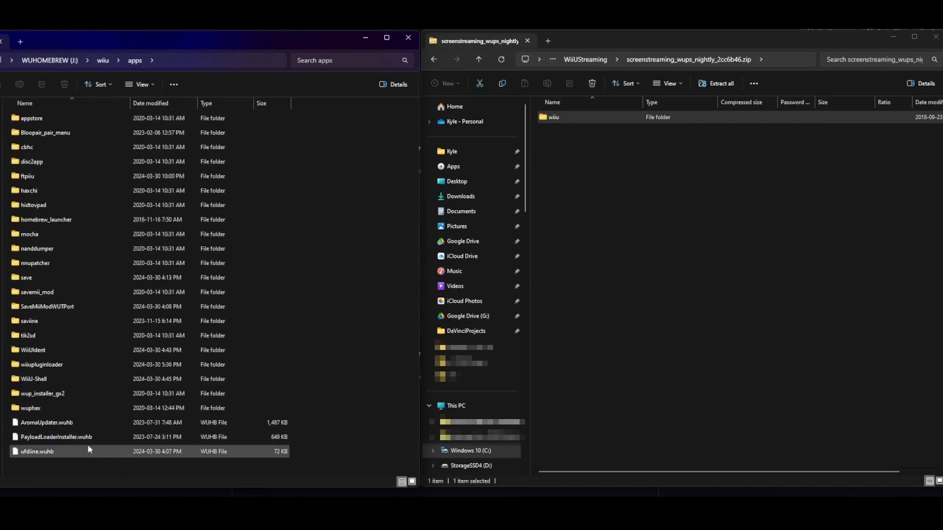
{"action": "left_click", "coordinate": [29, 365]}
{"action": "double_click", "coordinate": [28, 366]}
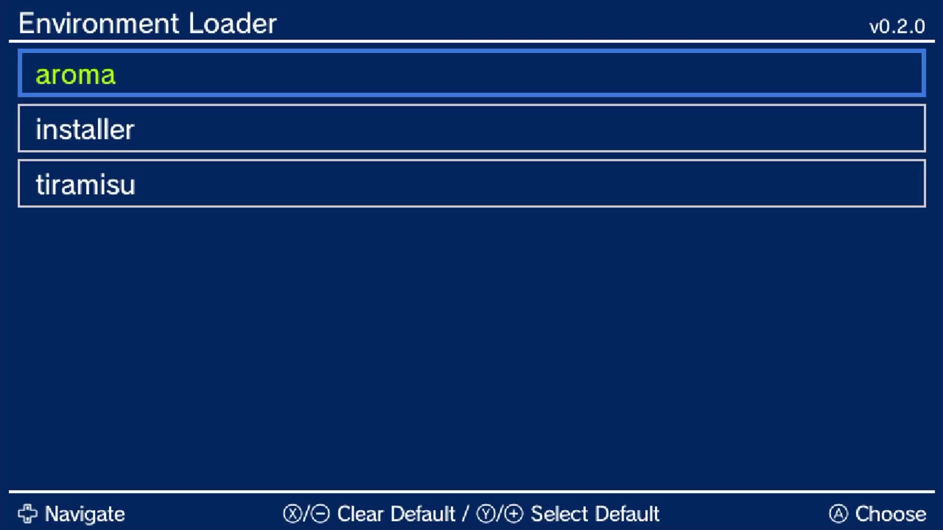
Load the tiramisu environment on the Wii U and boot into the Homebrew Launcher
{"action": "key", "text": "Down"}
{"action": "key", "text": "Down"}
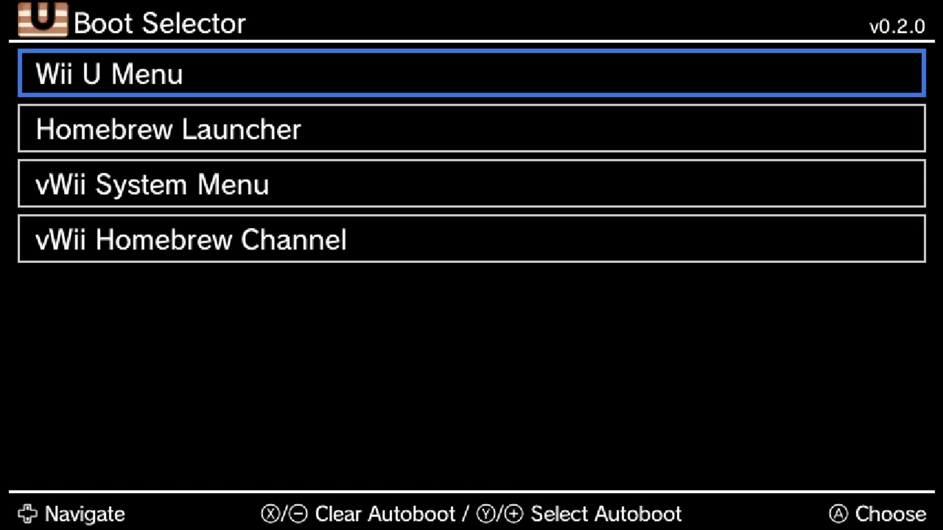
{"action": "key", "text": "Down"}
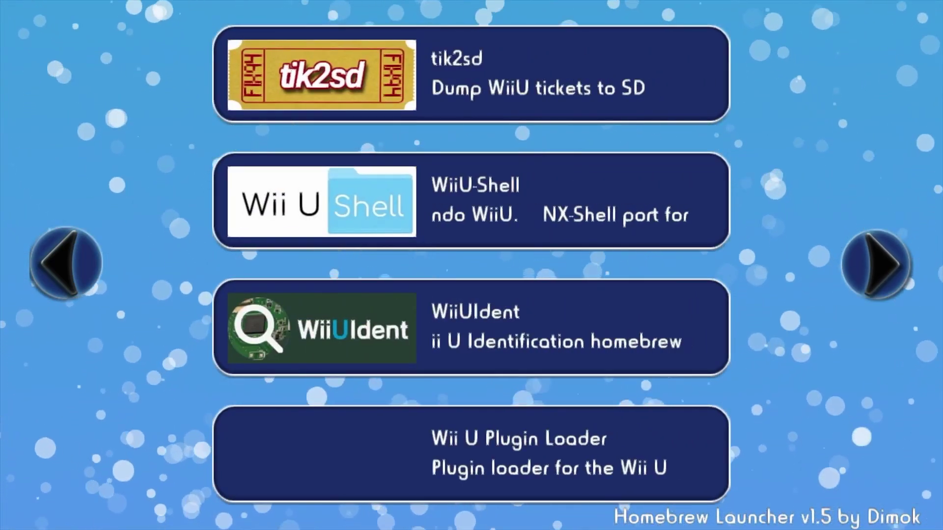
Launch the Wii U Plugin Loader from the Homebrew Launcher and apply its plugin patches
{"action": "left_click", "coordinate": [471, 452]}
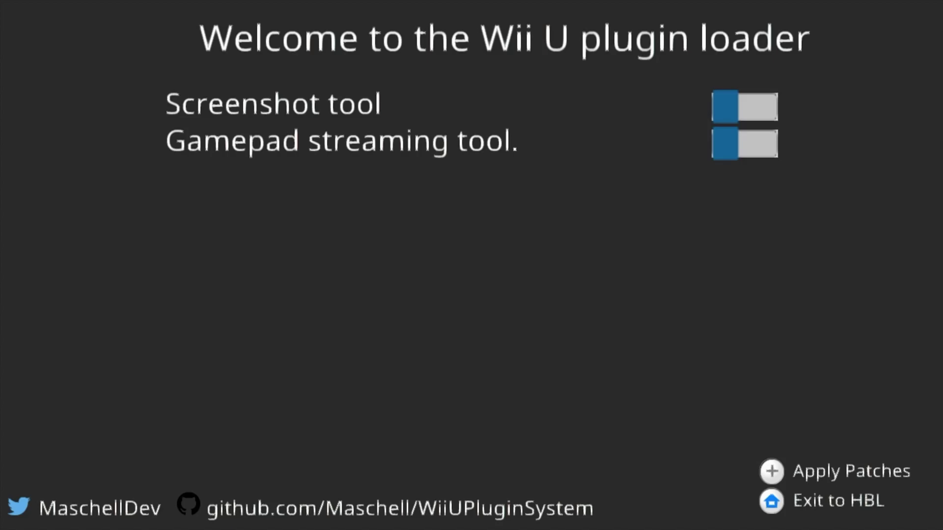
{"action": "key", "text": "Return"}
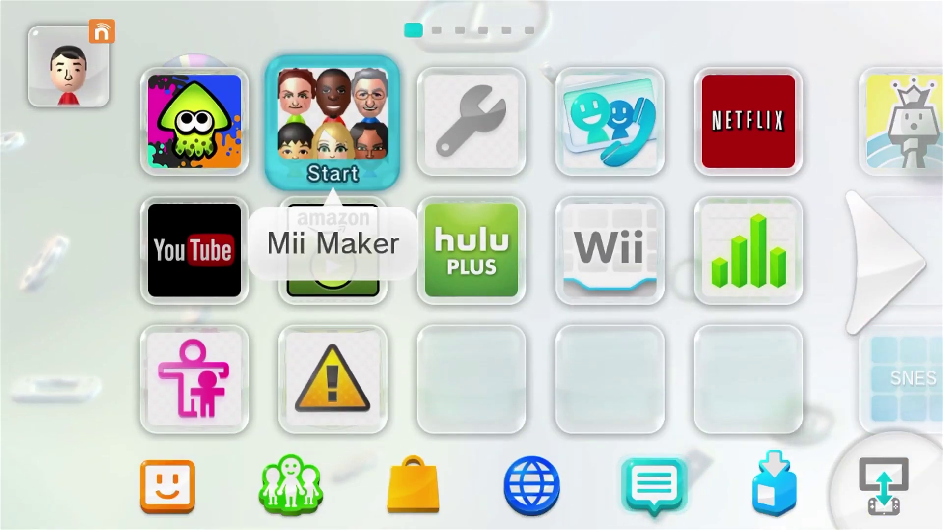
Start the Internet Browser from the Wii U Menu
{"action": "key", "text": "Left"}
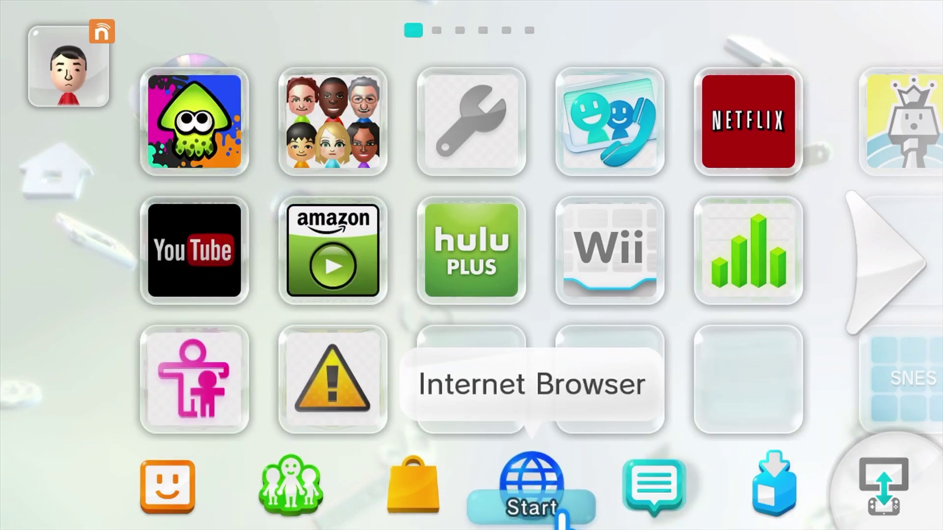
{"action": "left_click", "coordinate": [559, 511]}
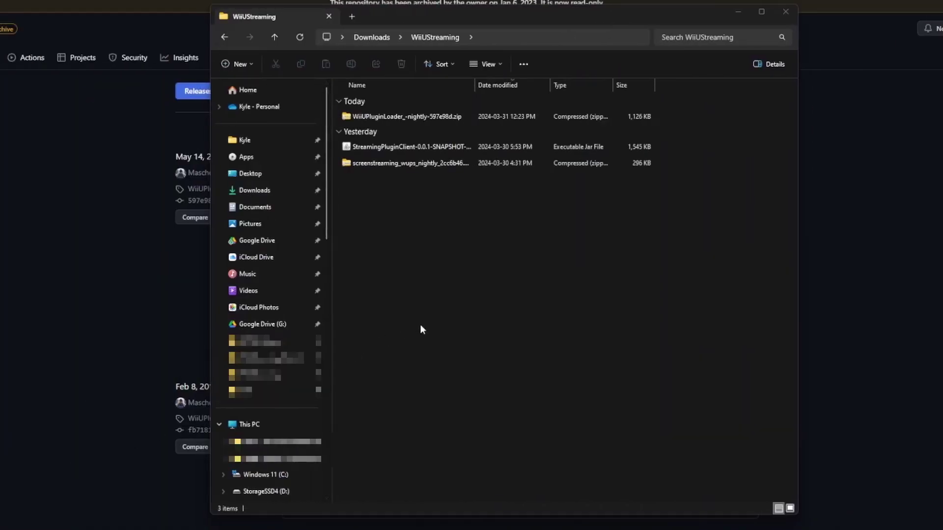
Launch the StreamingPluginClient jar on the PC and dismiss its IP address prompt
{"action": "double_click", "coordinate": [420, 146]}
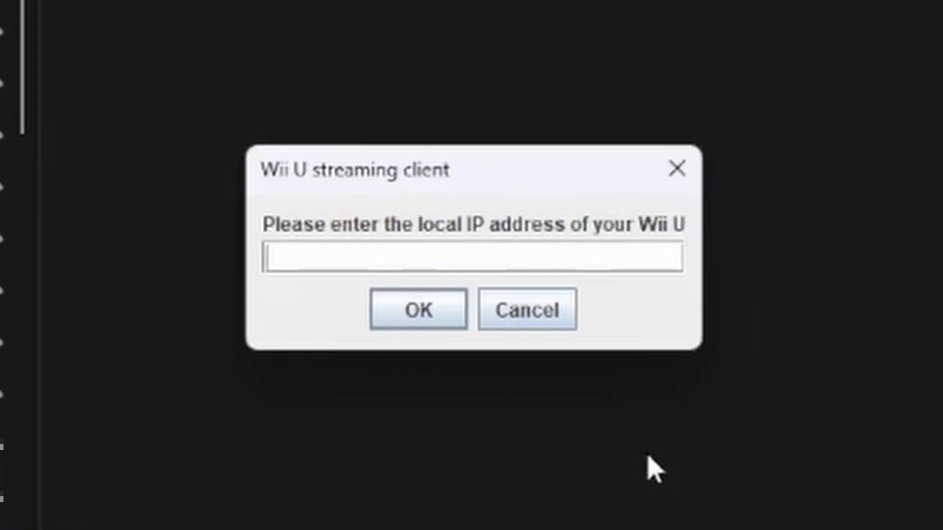
{"action": "left_click", "coordinate": [565, 322]}
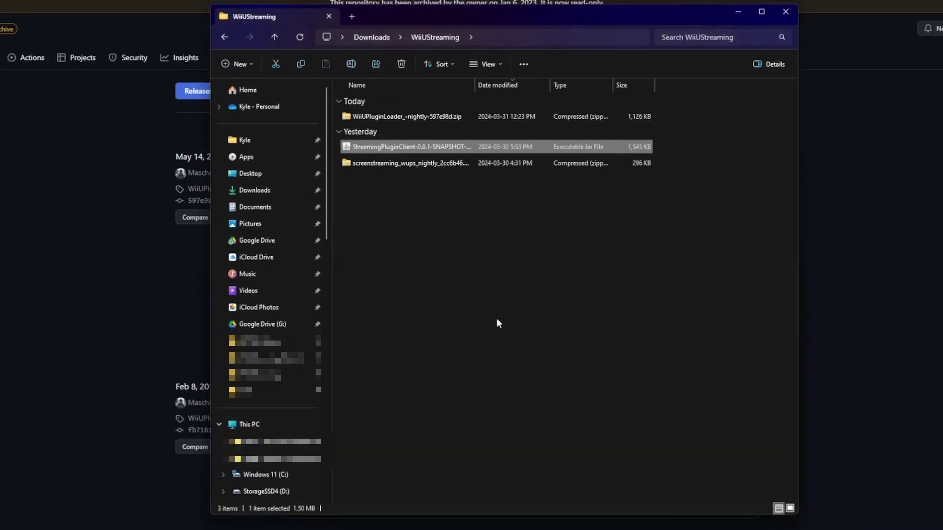
Open a terminal in the WiiUStreaming folder
{"action": "right_click", "coordinate": [500, 271]}
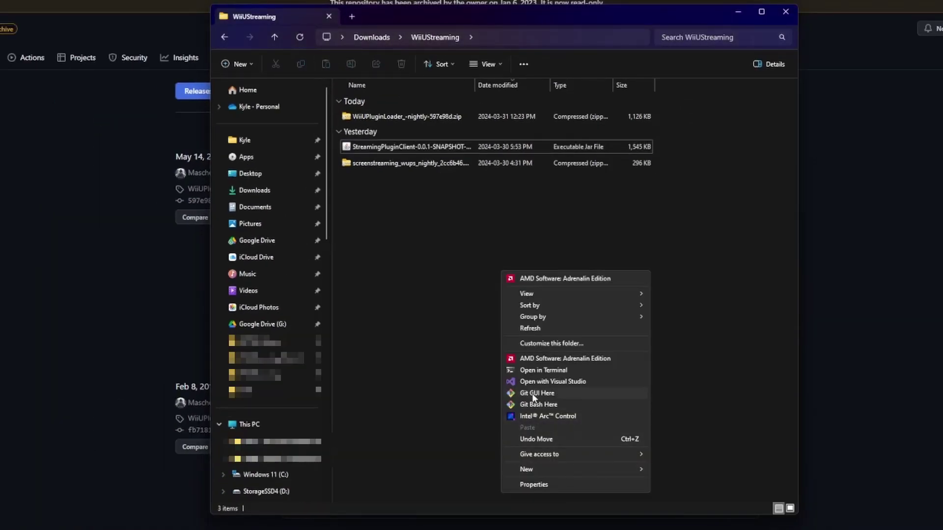
{"action": "left_click", "coordinate": [539, 370]}
{"action": "left_click_drag", "start_coordinate": [265, 39], "coordinate": [579, 114]}
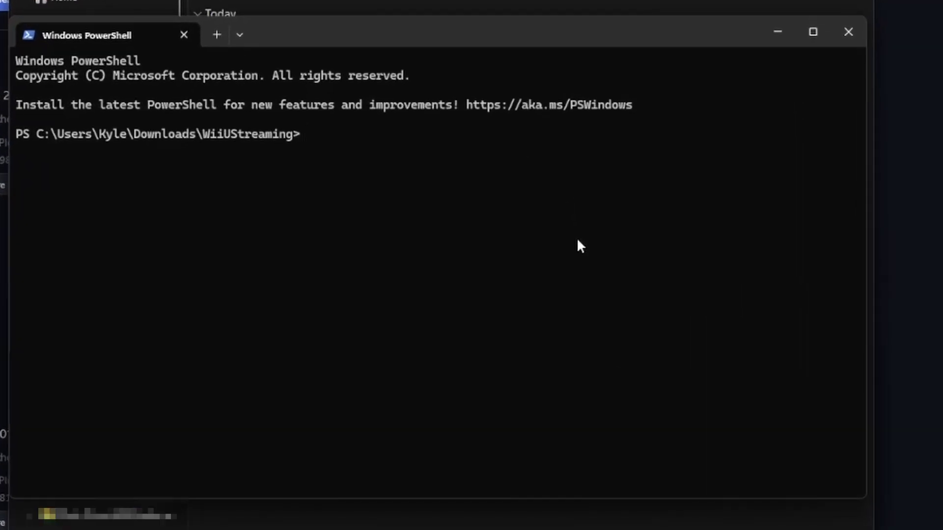
Run StreamingPluginClient-0.0.1-SNAPSHOT-nightly-jar-with-dependencies.jar with java -jar, passing the Wii U's local IP address through --ip
{"action": "type", "text": "java -jar"}
{"action": "key", "text": "Tab"}
{"action": "key", "text": "Tab"}
{"action": "type", "text": "--ip"}
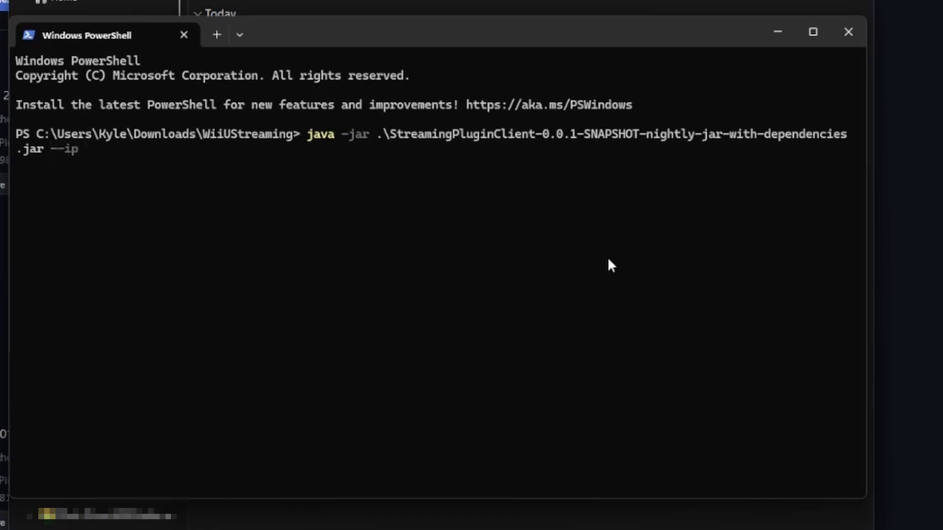
{"action": "type", "text": " 192."}
{"action": "type", "text": "168."}
{"action": "type", "text": "1"}
{"action": "key", "text": "Return"}
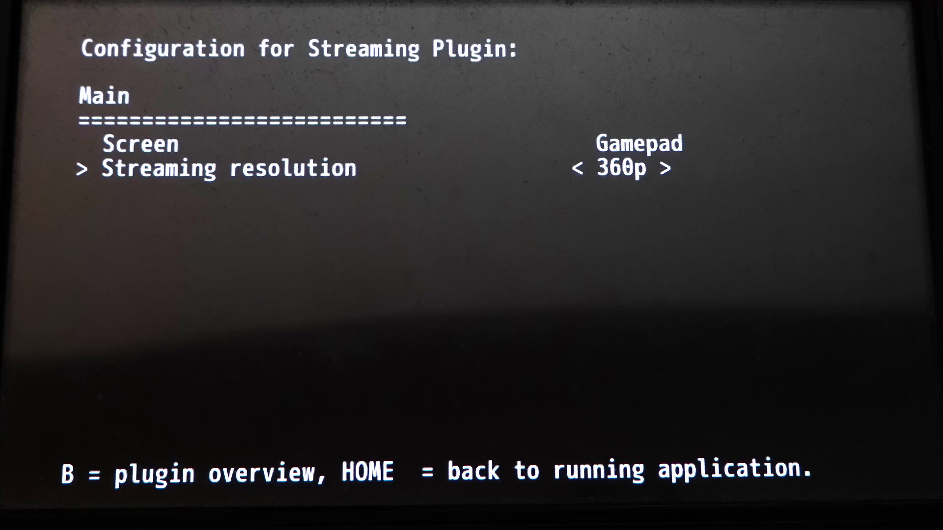
Set the Streaming Plugin's streaming resolution to 480p on the Wii U
{"action": "key", "text": "Right"}
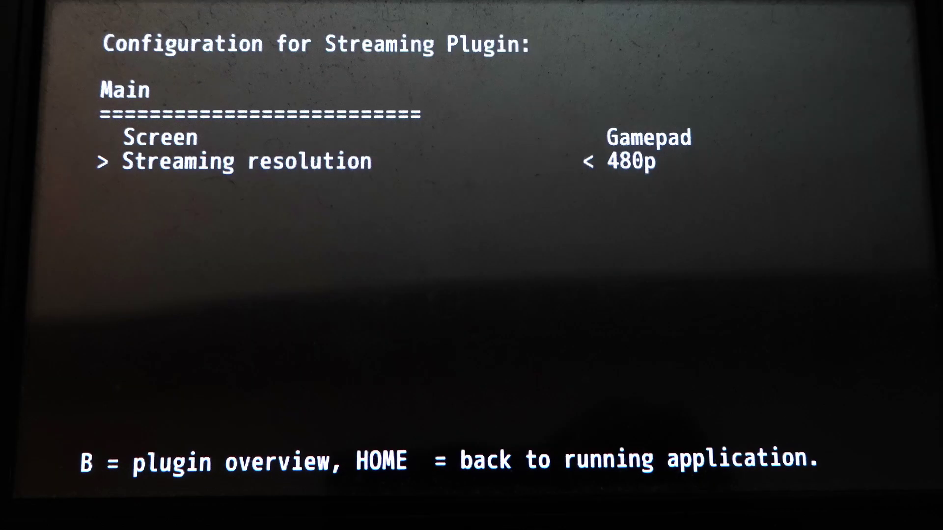